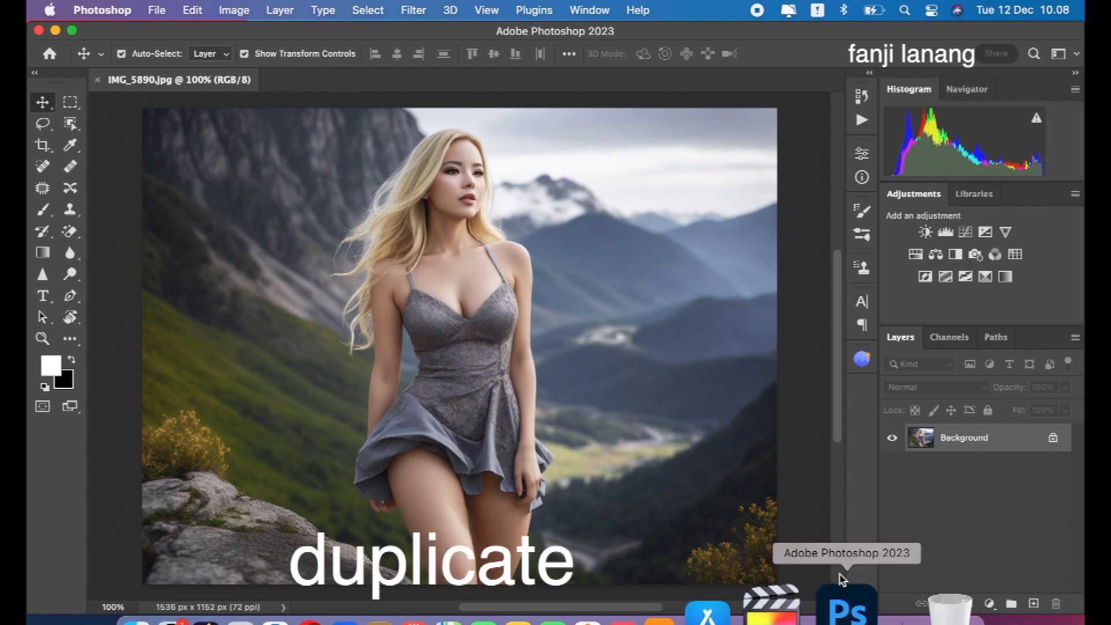
Duplicate the Background layer and open the Camera Raw Filter on the copy.
left_click_drag(996, 448, 1033, 603)
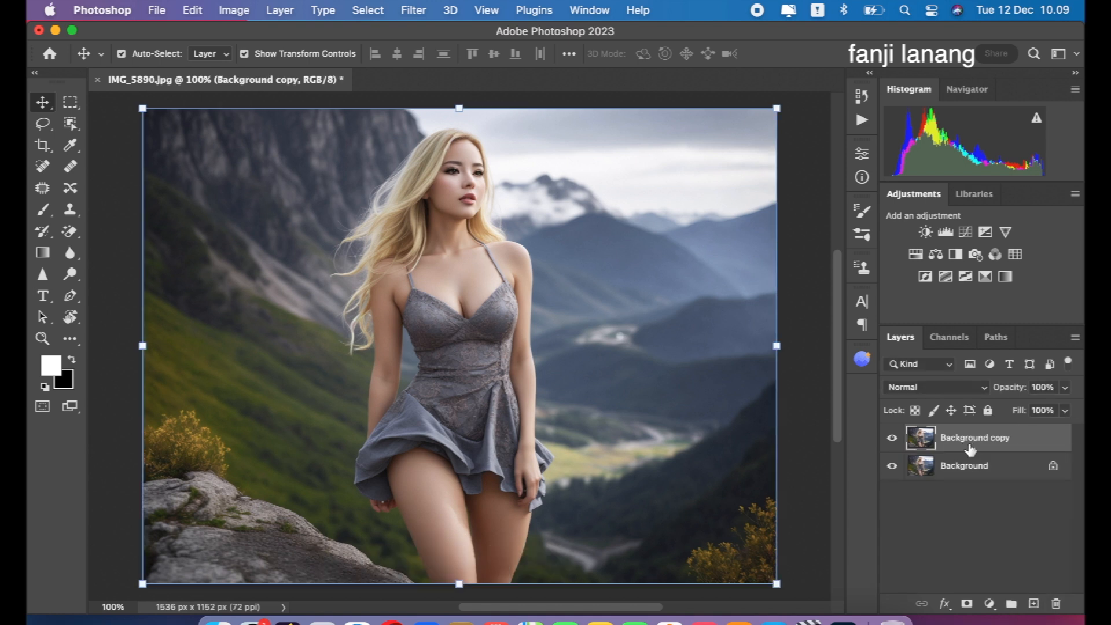
left_click(412, 10)
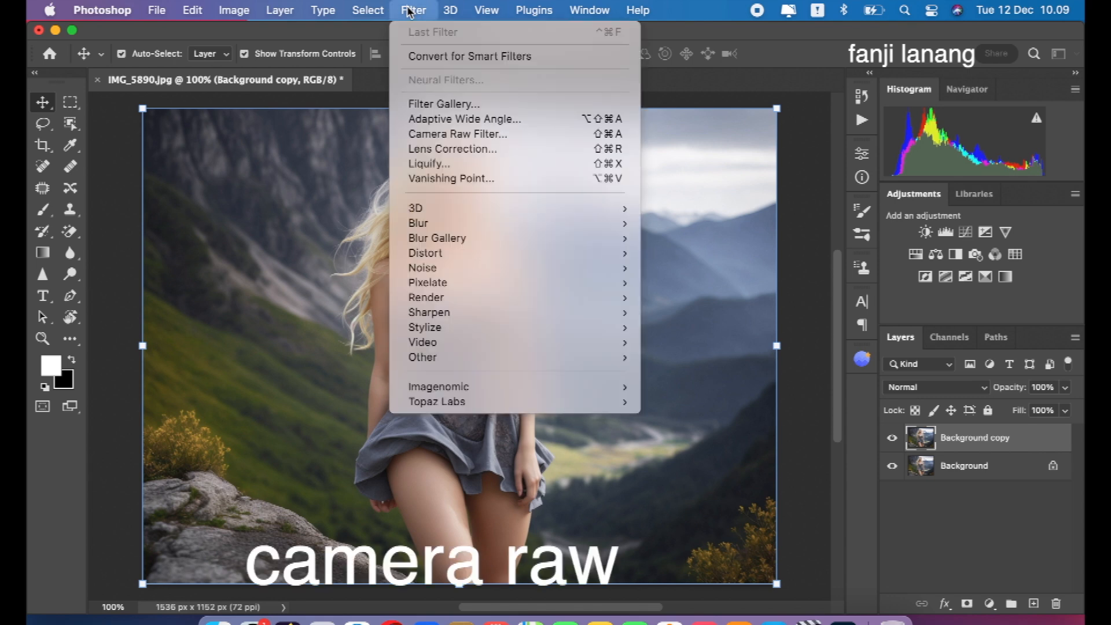
left_click(478, 135)
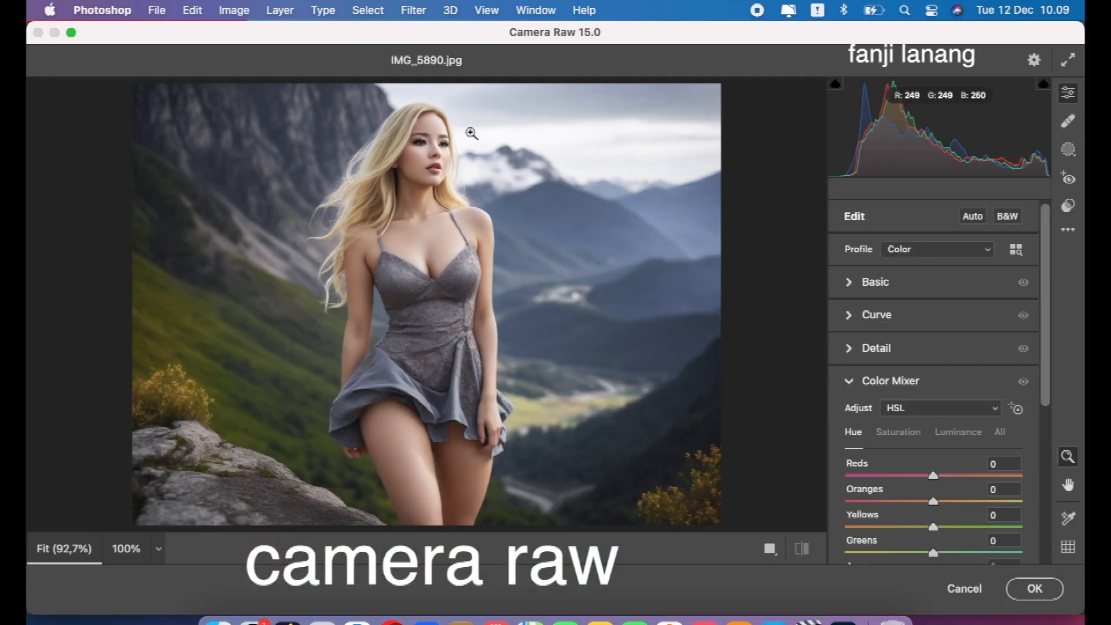
In the Basic adjustments, set temperature to +10, exposure to -0.70, contrast to +21, highlights to -25 and shadows to +20.
left_click(848, 384)
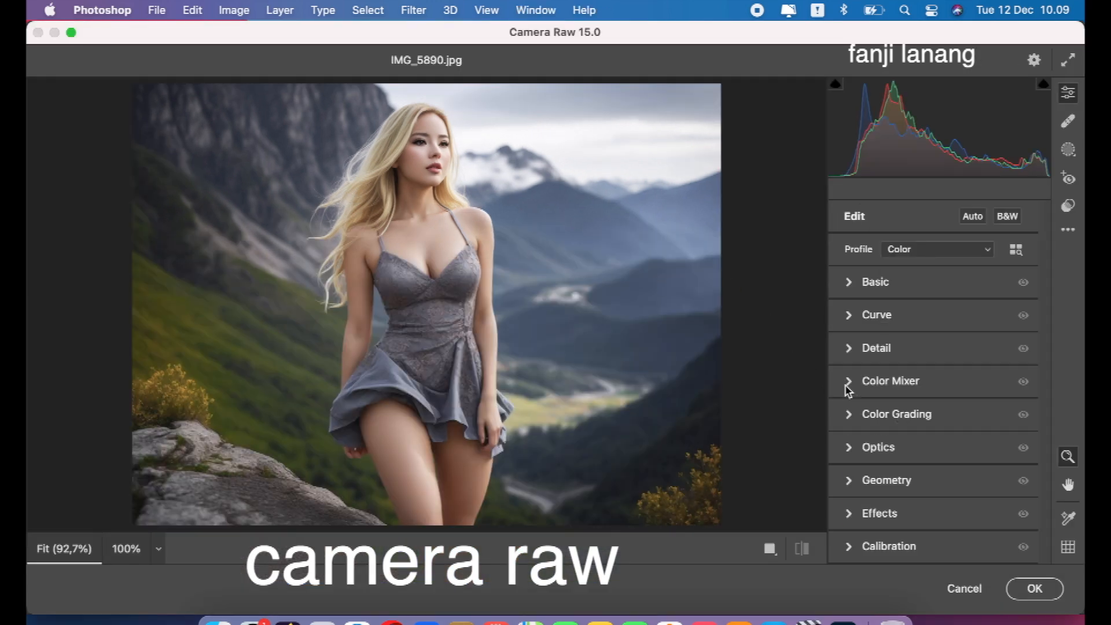
left_click(851, 283)
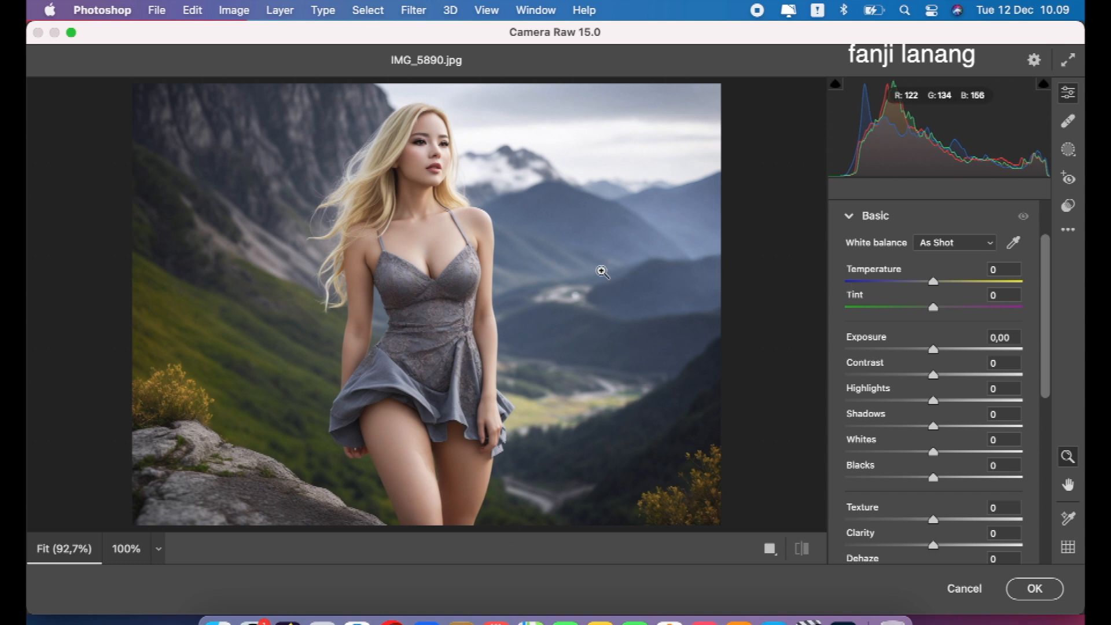
left_click_drag(931, 351, 917, 373)
left_click_drag(938, 285, 945, 288)
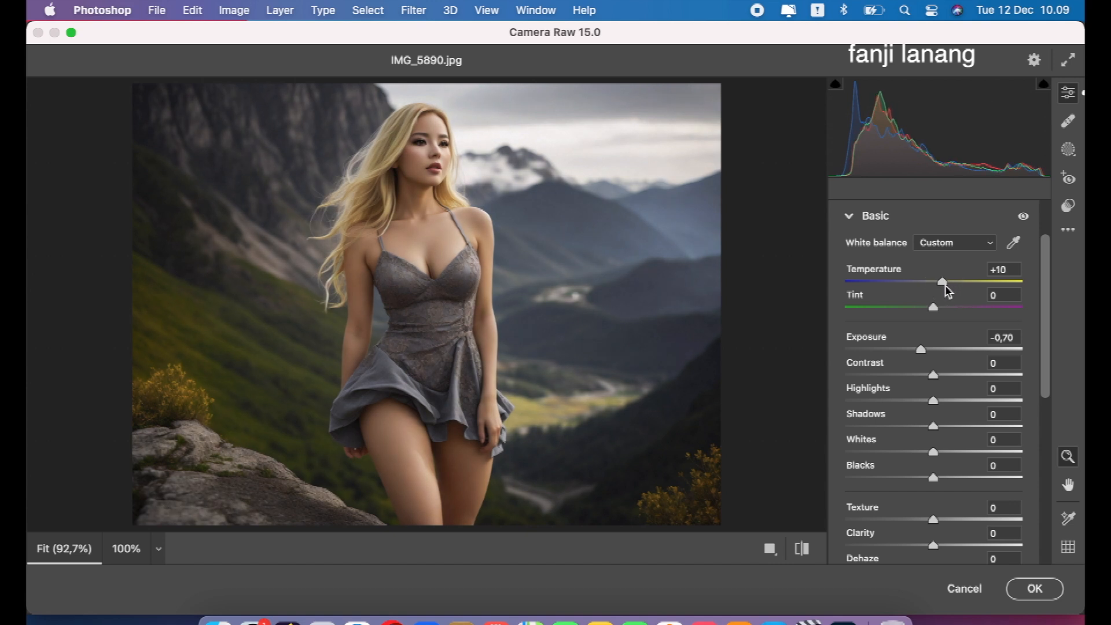
left_click_drag(935, 374, 912, 415)
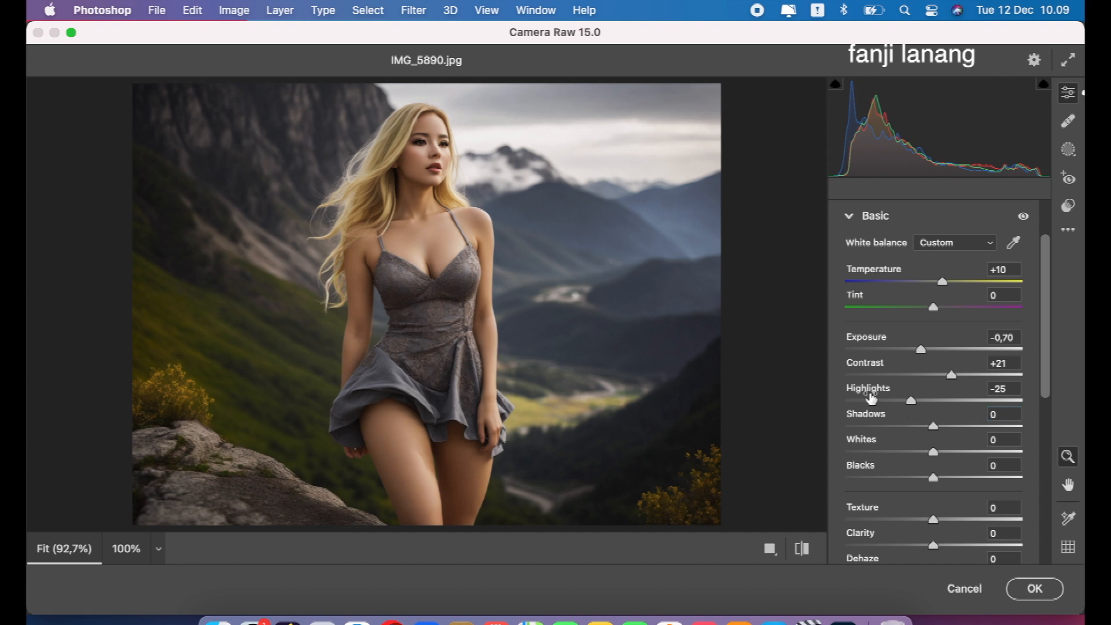
left_click_drag(949, 428, 952, 439)
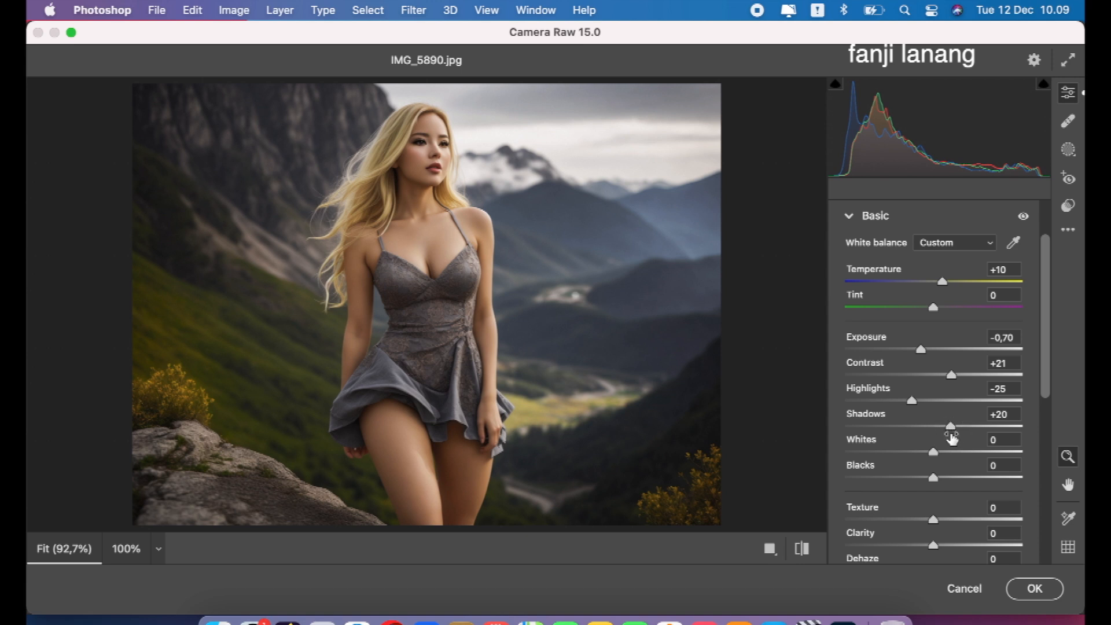
Set the Basic vibrance to +20 and collapse the Basic adjustments.
left_click(1048, 378)
left_click_drag(1048, 376, 1047, 441)
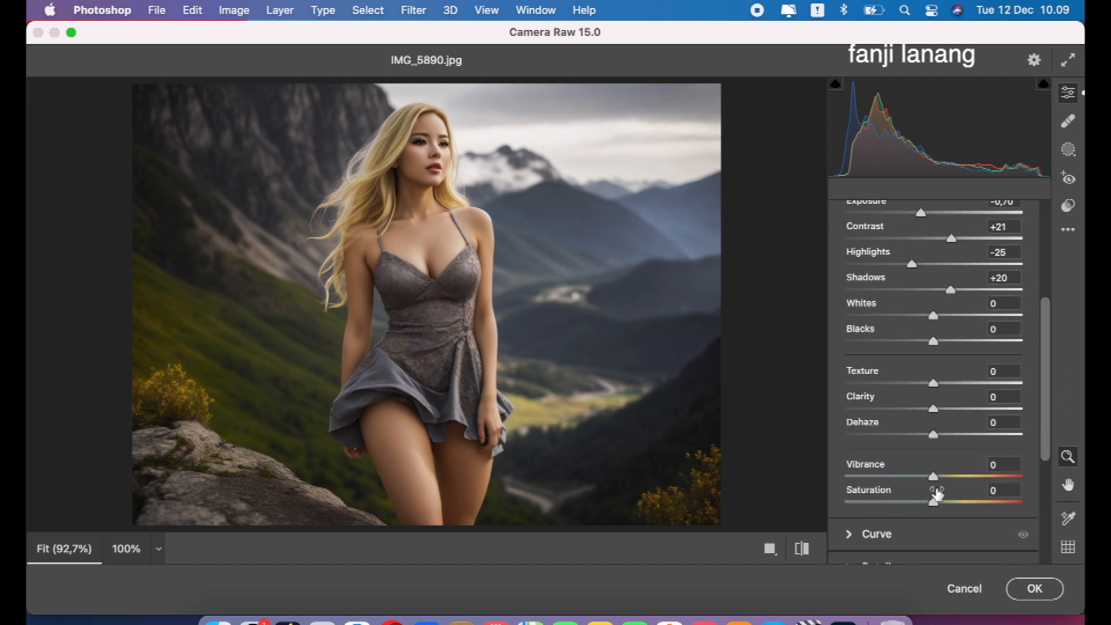
left_click_drag(943, 485, 951, 486)
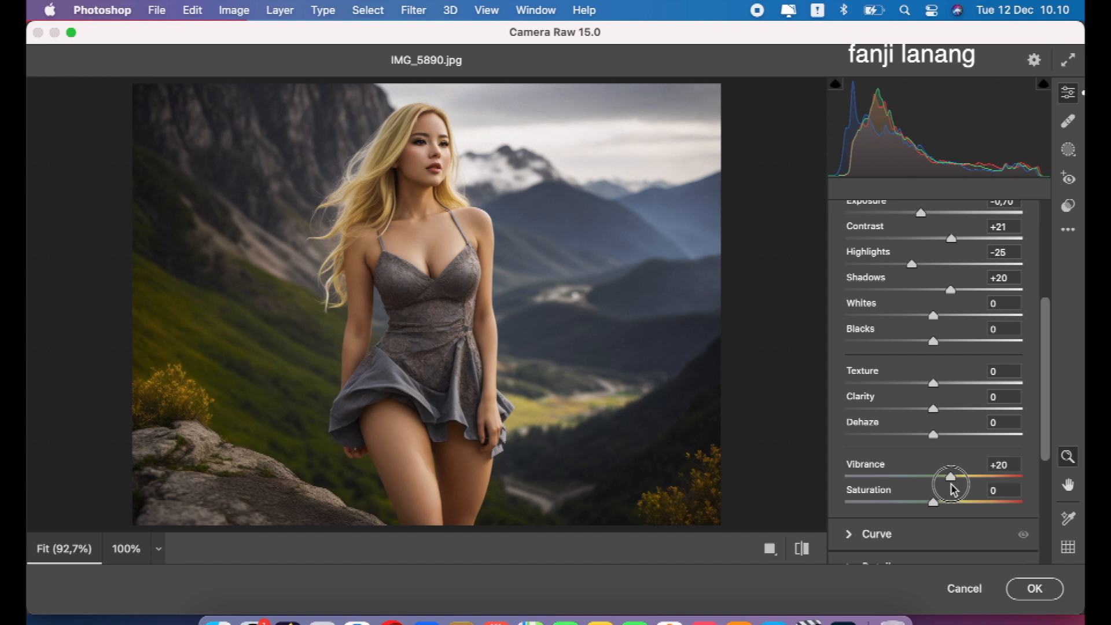
left_click(1046, 290)
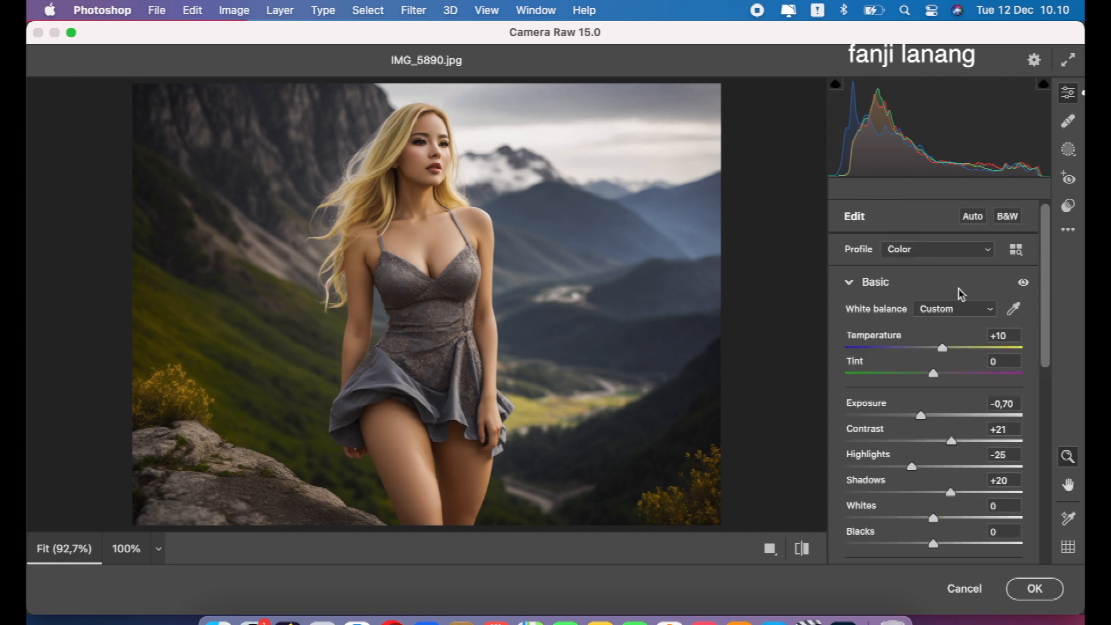
left_click(859, 286)
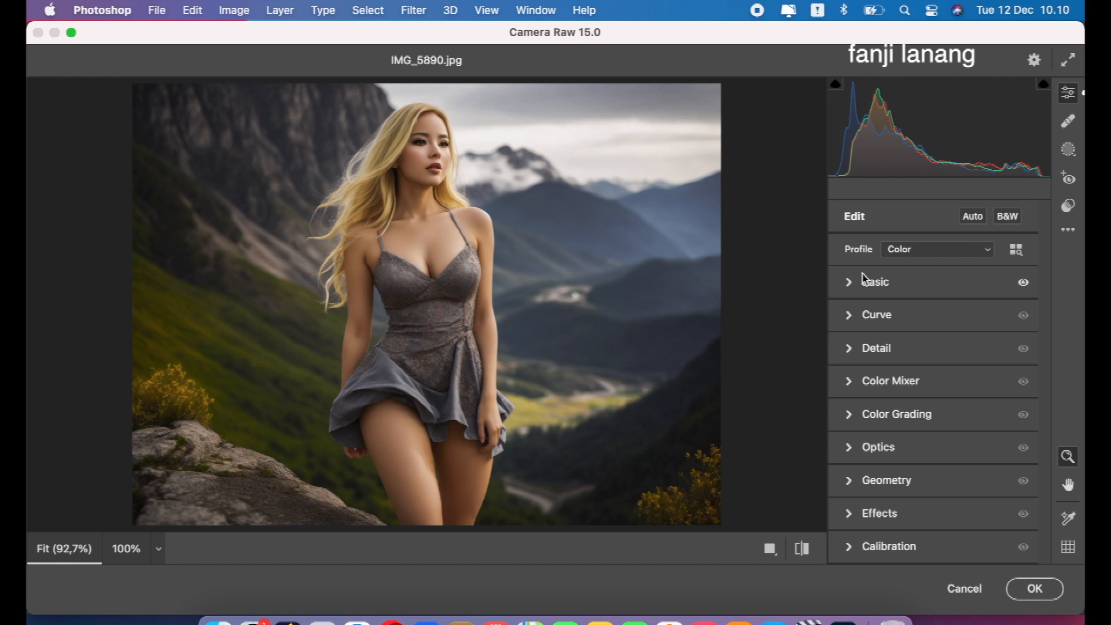
Compare the photo with and without the Basic adjustments.
left_click(1023, 282)
left_click(1023, 284)
left_click(1023, 284)
left_click(1023, 283)
In the Color Mixer, set the hue of Oranges to +5, Yellows to -70, Greens to -24, Aquas to +15 and Blues to -33.
left_click(846, 380)
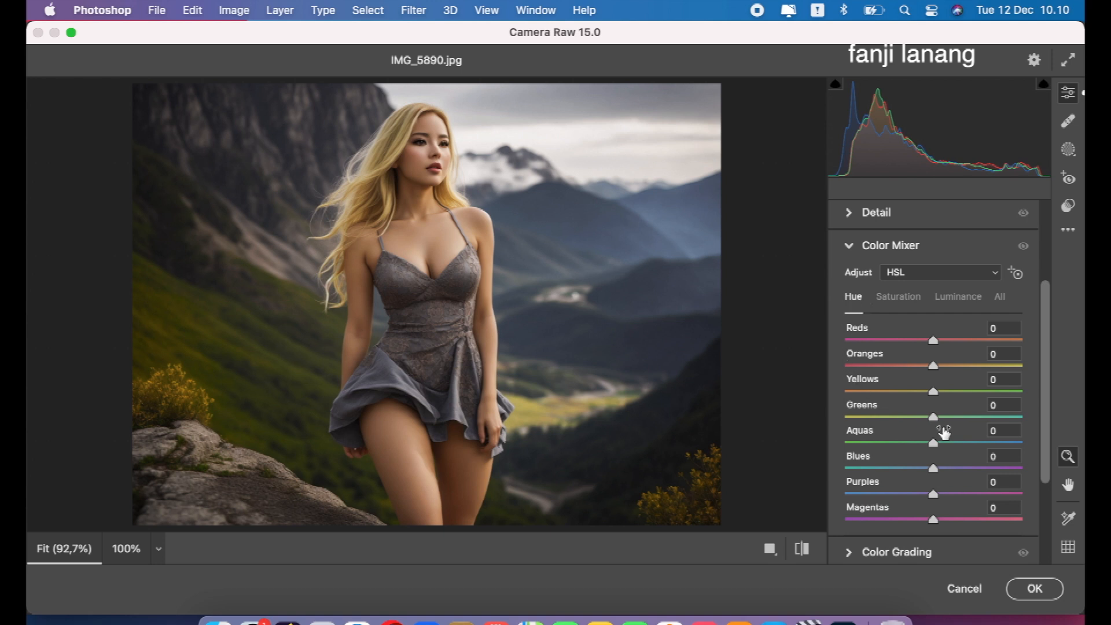
left_click_drag(935, 419, 865, 401)
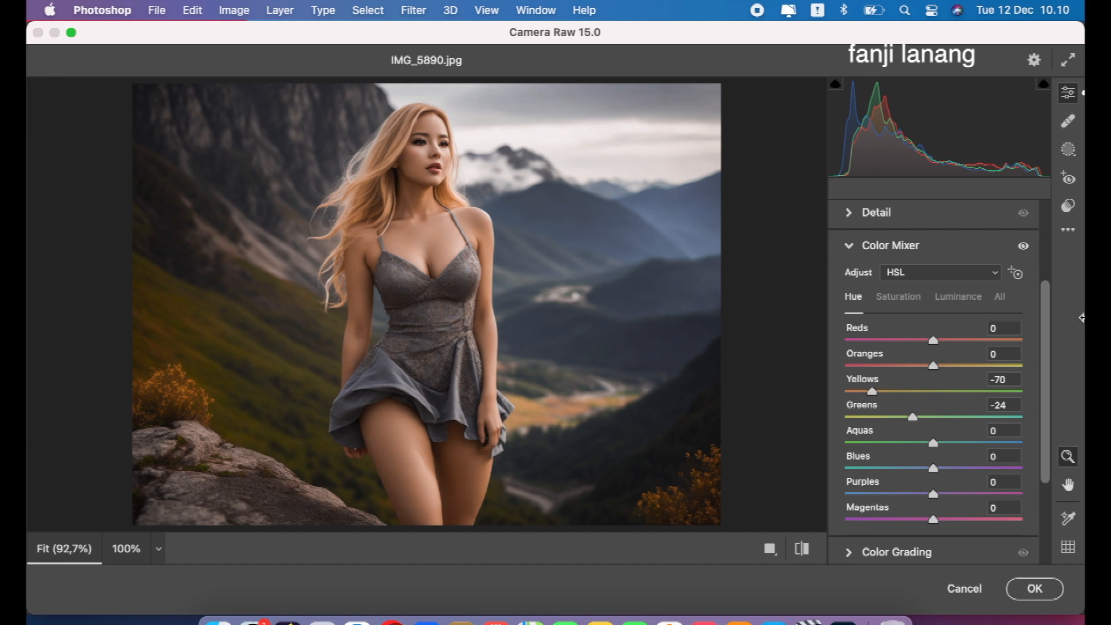
left_click_drag(934, 366, 938, 373)
left_click_drag(936, 446, 907, 477)
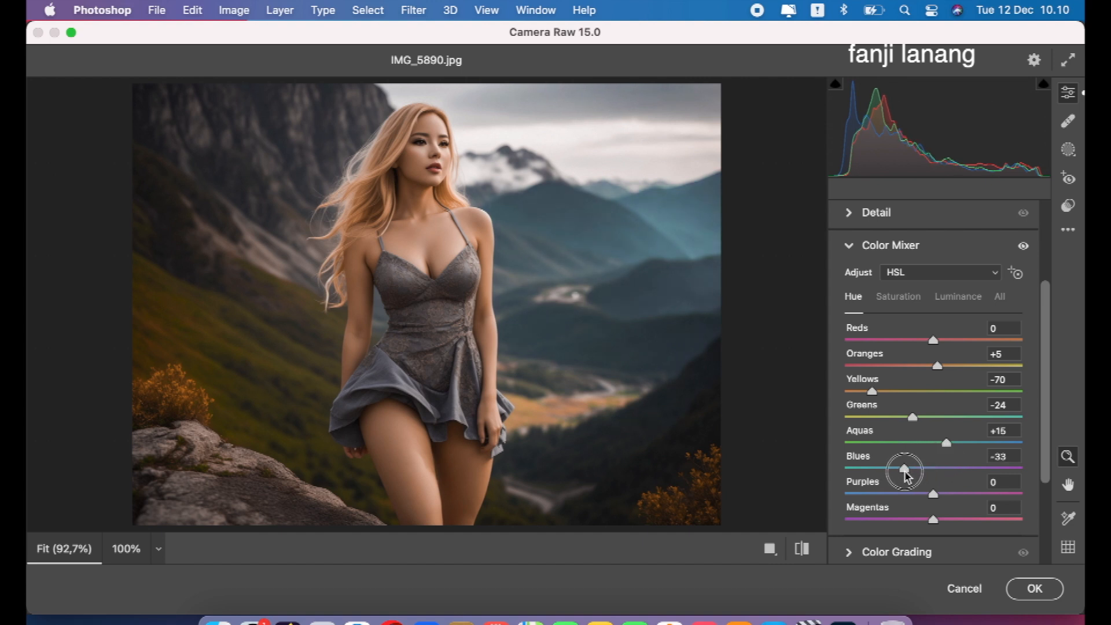
In the Color Mixer, set the saturation of Yellows to +21, Greens to -42, Aquas to +38 and Blues to +51.
left_click(903, 307)
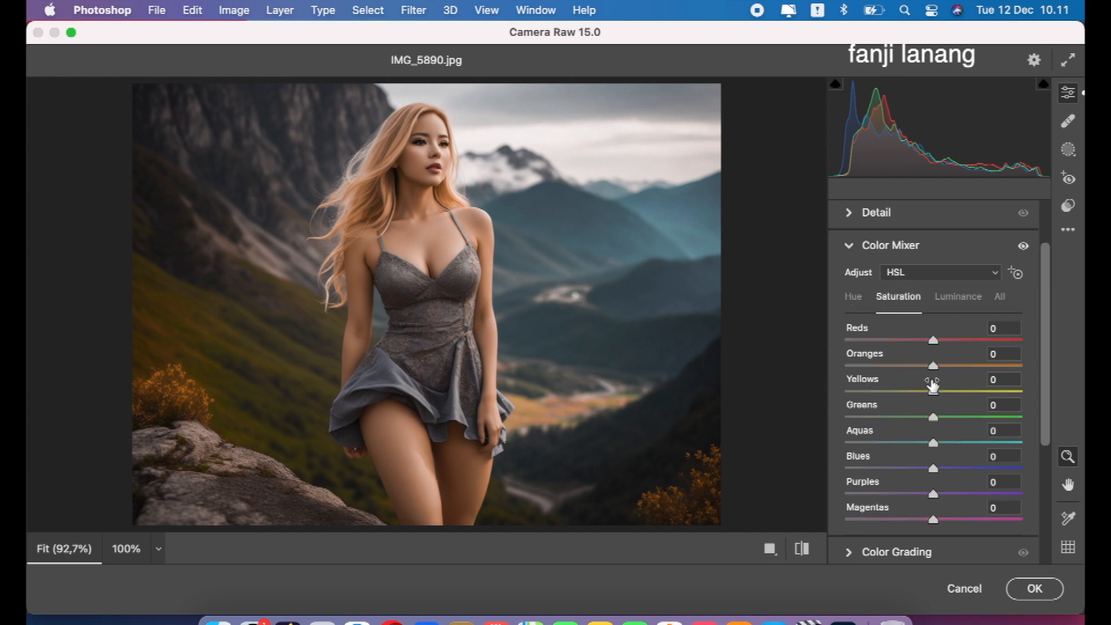
left_click_drag(941, 442, 977, 462)
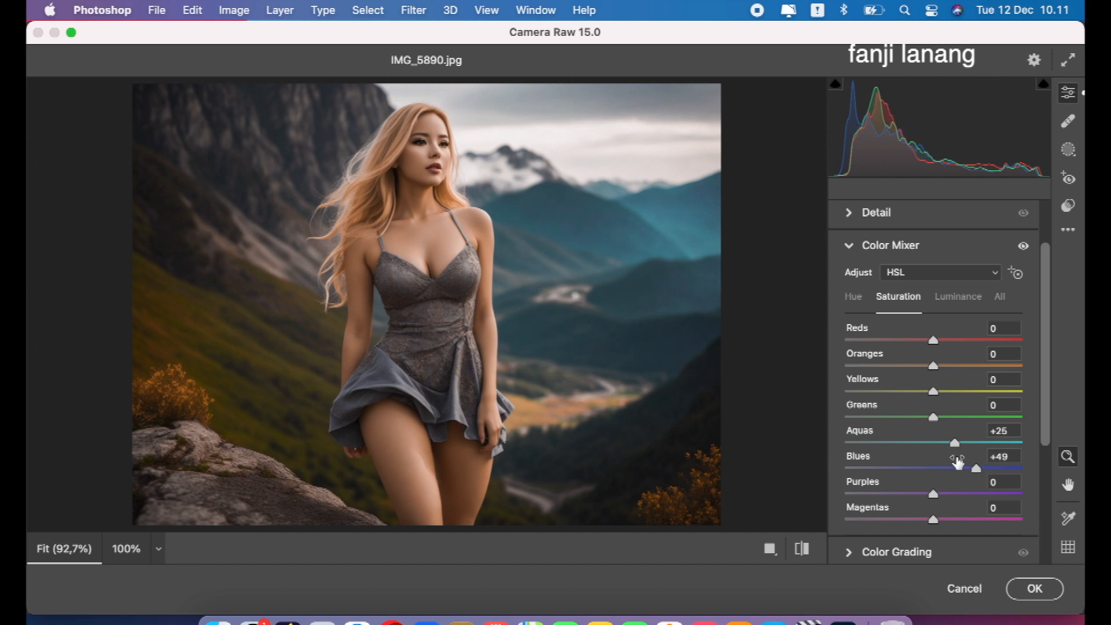
mouse_move(936, 421)
left_mouse_down()
mouse_move(893, 392)
mouse_move(991, 392)
mouse_move(899, 409)
mouse_move(948, 407)
left_mouse_up()
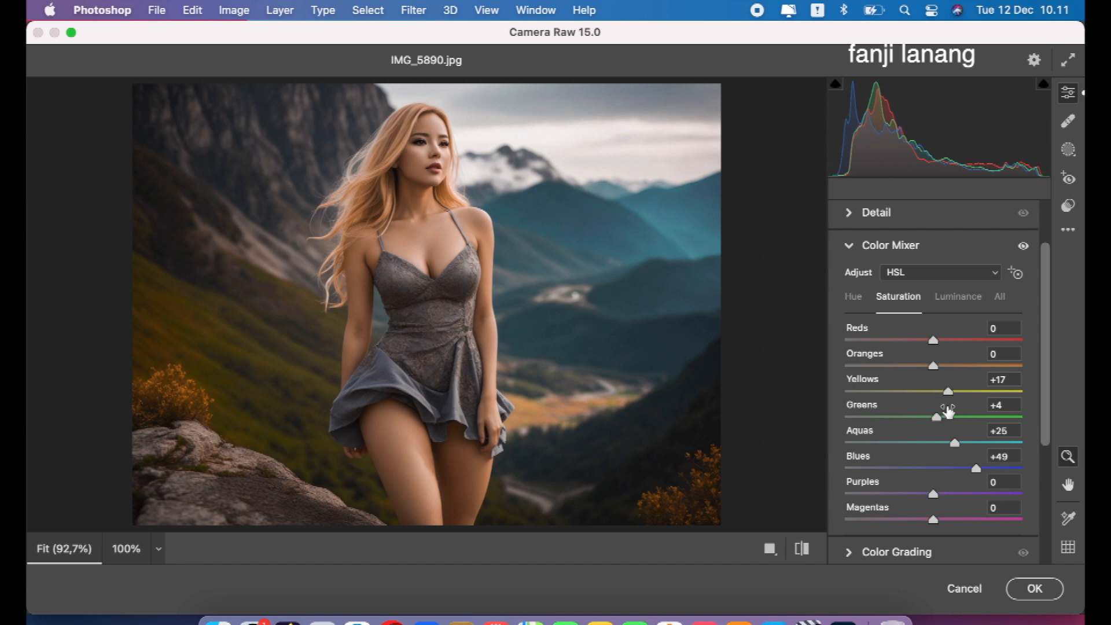
left_click_drag(948, 391, 951, 392)
mouse_move(971, 472)
left_mouse_down()
mouse_move(962, 445)
mouse_move(1038, 438)
mouse_move(866, 451)
mouse_move(995, 454)
mouse_move(969, 457)
mouse_move(967, 470)
left_mouse_up()
left_click_drag(935, 418, 895, 442)
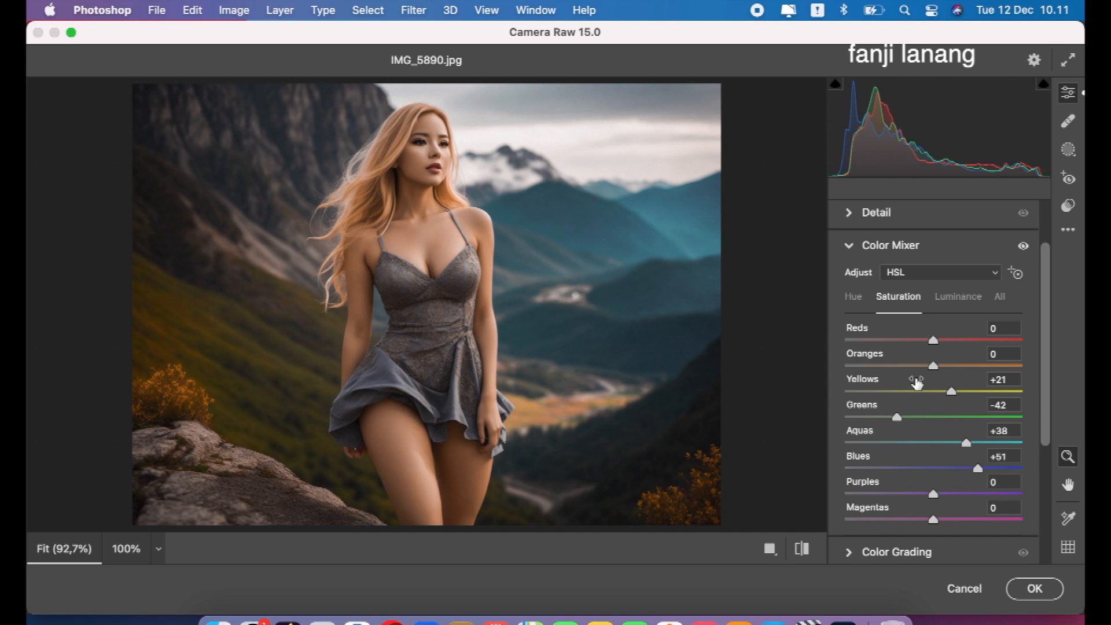
Set the Color Mixer luminance of Oranges to +10 and compare the edited photo with the original.
left_click(943, 300)
left_click_drag(943, 368, 940, 379)
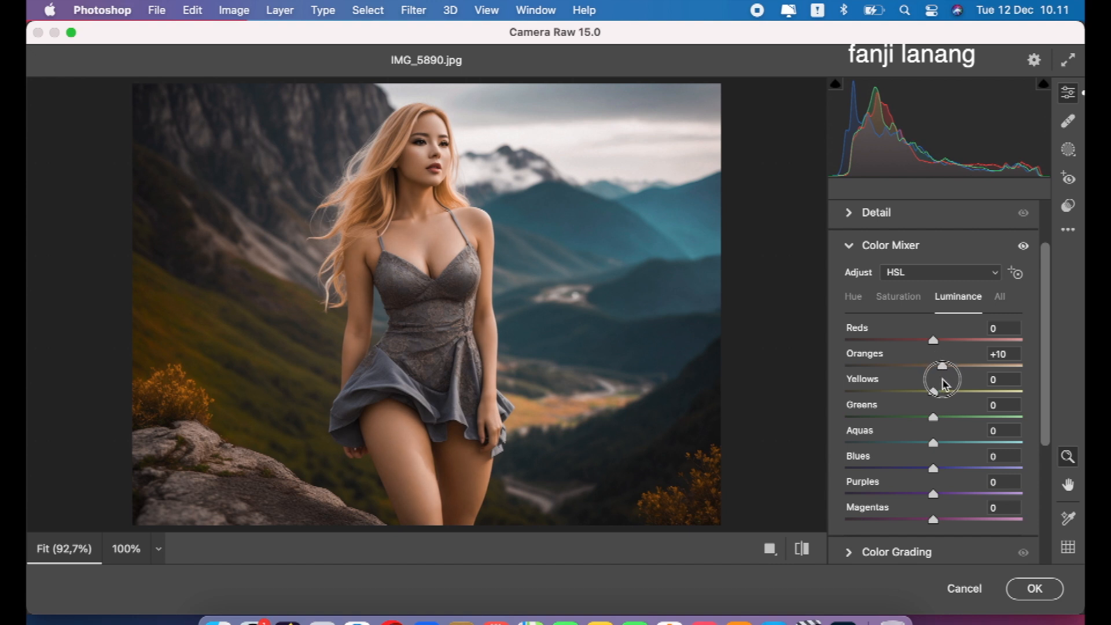
left_click(802, 548)
left_click(802, 548)
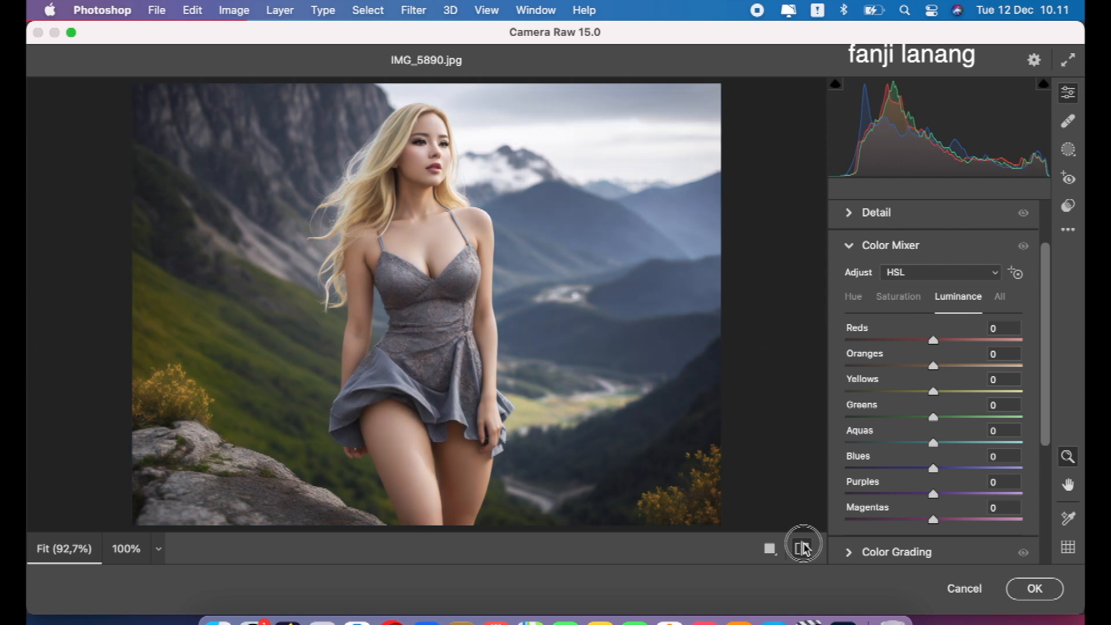
left_click(803, 548)
left_click(803, 549)
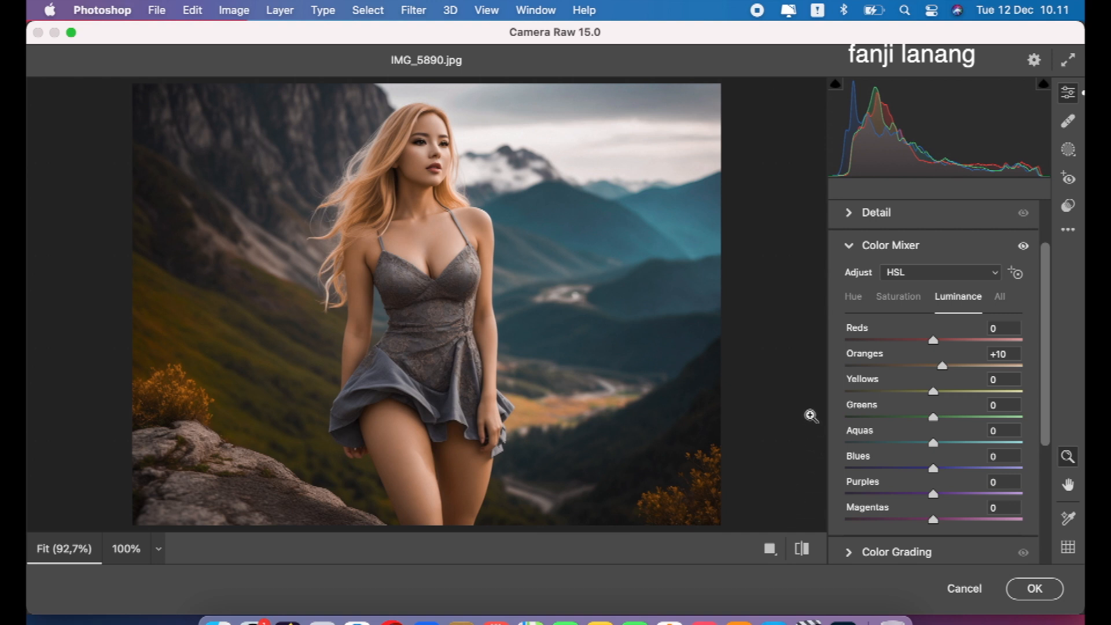
Set the Optics vignette to -22 and collapse the Optics adjustments.
left_click(853, 253)
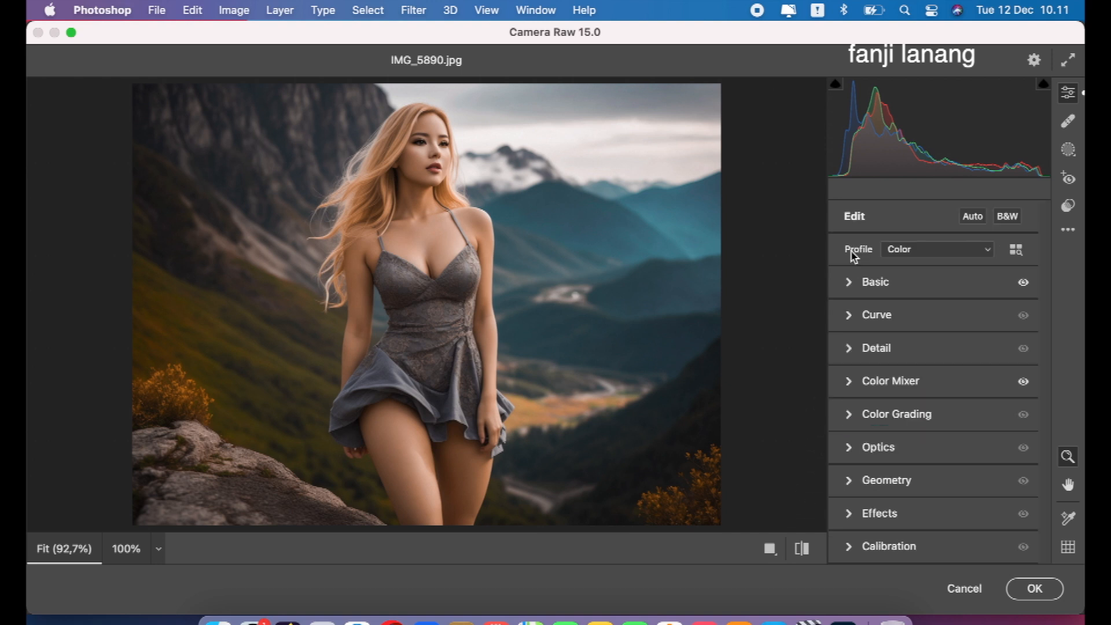
left_click(851, 449)
left_click(912, 291)
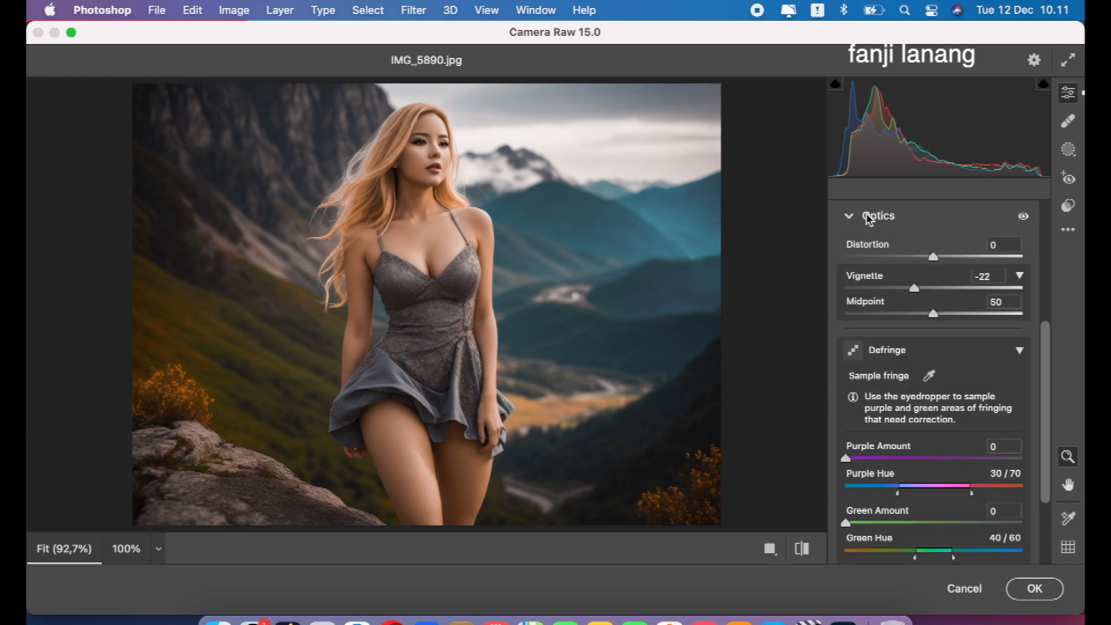
left_click(849, 216)
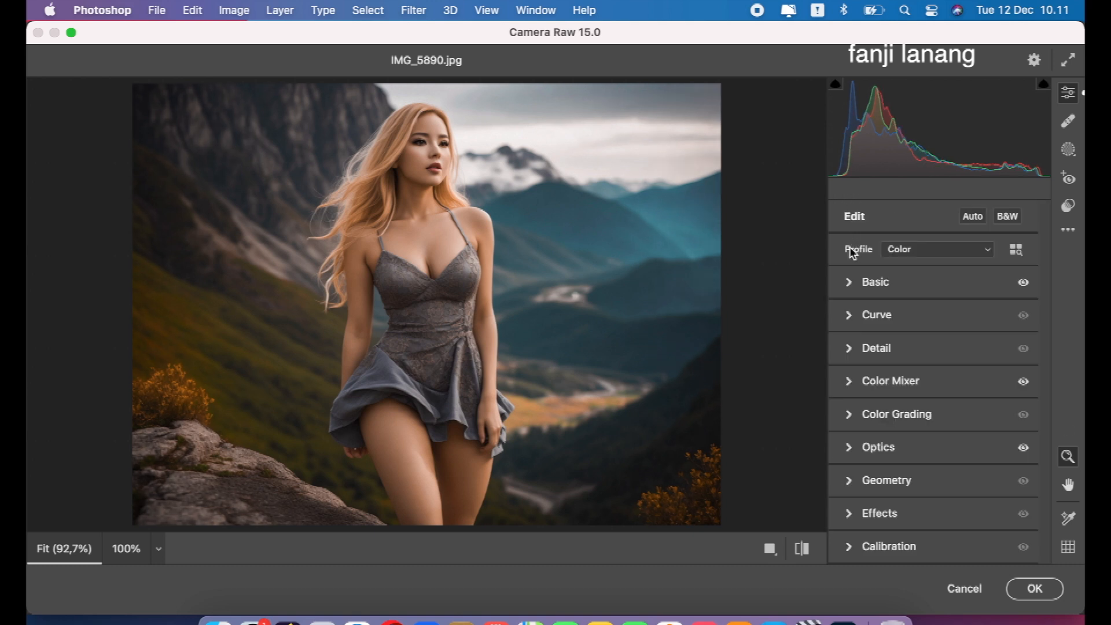
In Calibration, set the Red Primary hue to +25, Green Primary to +30 and Blue Primary to -25, and compare with the original.
left_click(858, 551)
left_click_drag(934, 367, 956, 377)
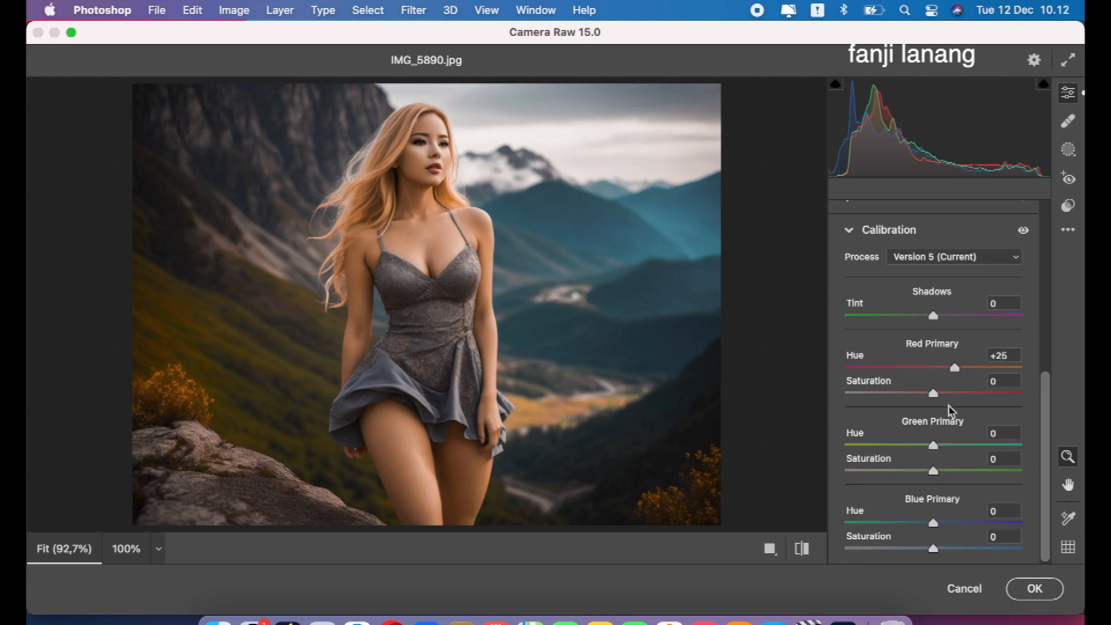
left_click_drag(933, 444, 904, 455)
left_click_drag(982, 458, 949, 473)
left_click_drag(931, 524, 913, 533)
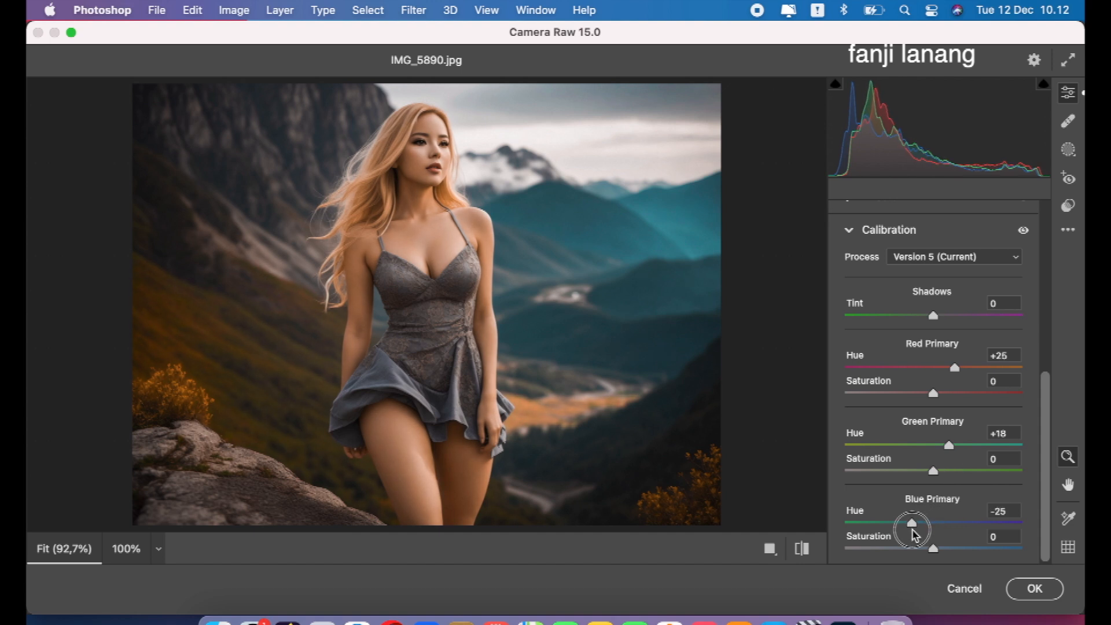
mouse_move(949, 448)
left_mouse_down()
mouse_move(913, 459)
mouse_move(1068, 457)
mouse_move(974, 466)
mouse_move(974, 442)
mouse_move(960, 462)
left_mouse_up()
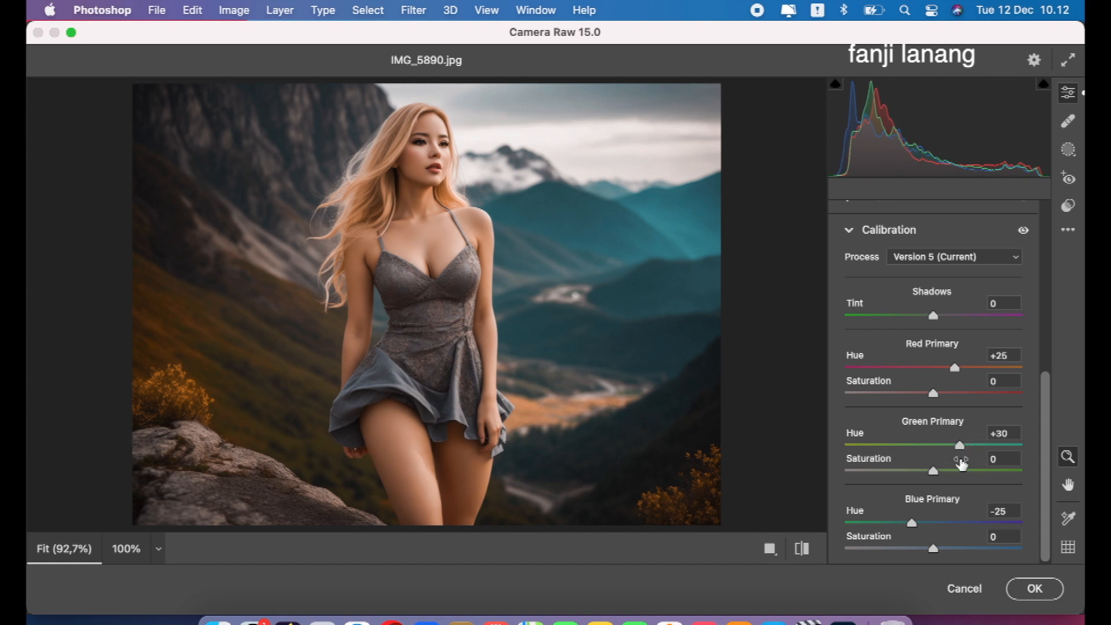
left_click(803, 548)
left_click(812, 552)
left_click(850, 232)
Set the Basic contrast to +30.
left_click(851, 282)
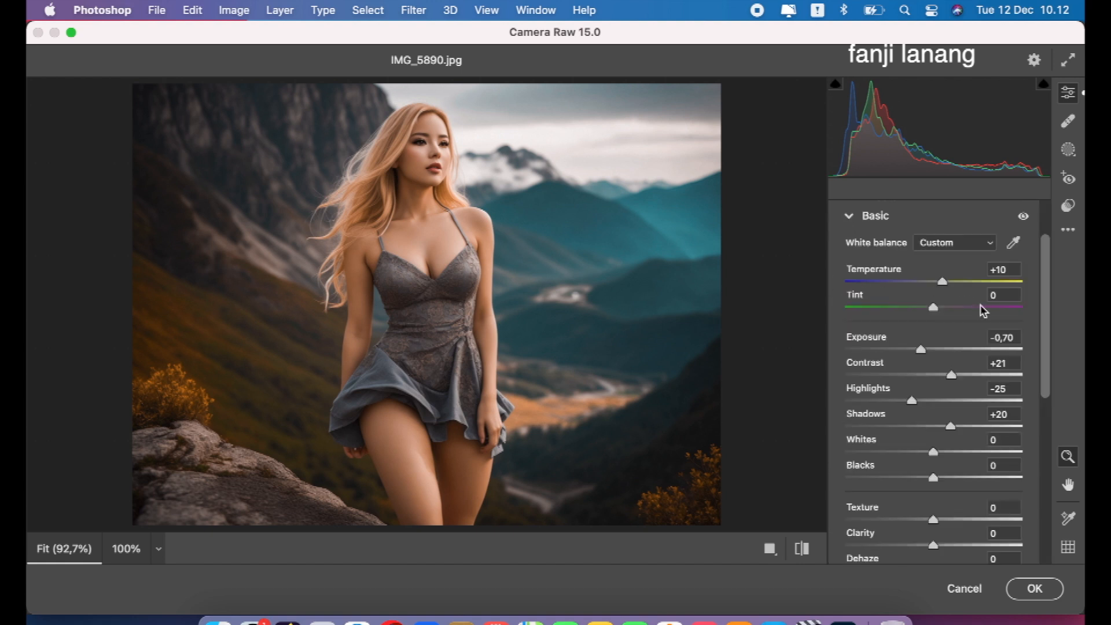
left_click(966, 374)
left_click_drag(966, 375, 962, 391)
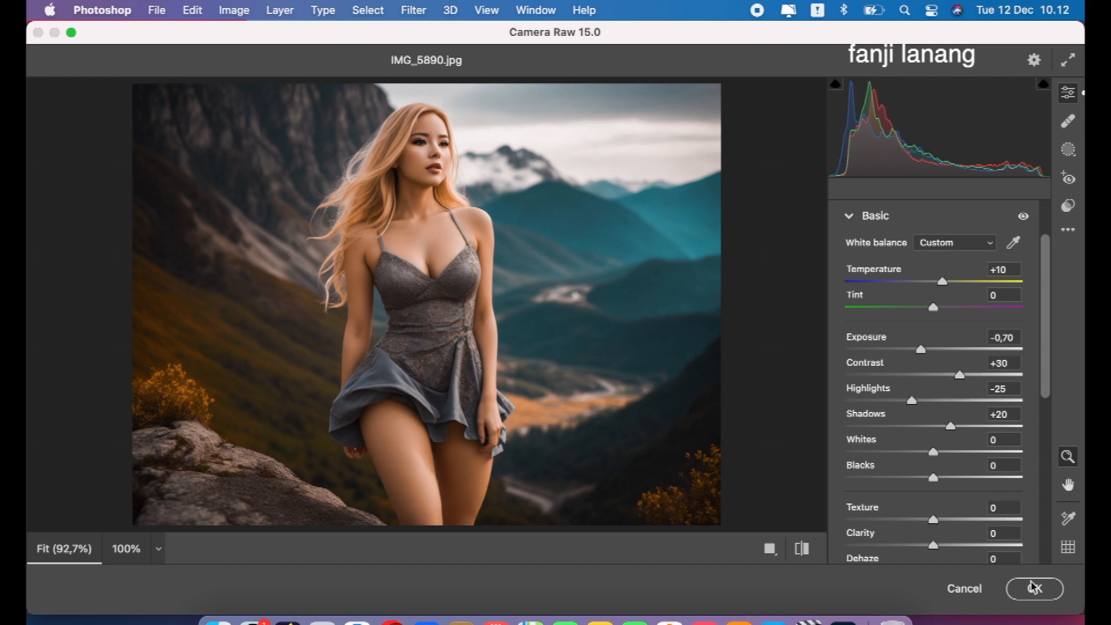
left_click_drag(947, 284, 942, 297)
Apply the Camera Raw adjustments to the Background copy layer and compare the graded photo with the original.
left_click(801, 548)
left_click(801, 548)
left_click(1052, 590)
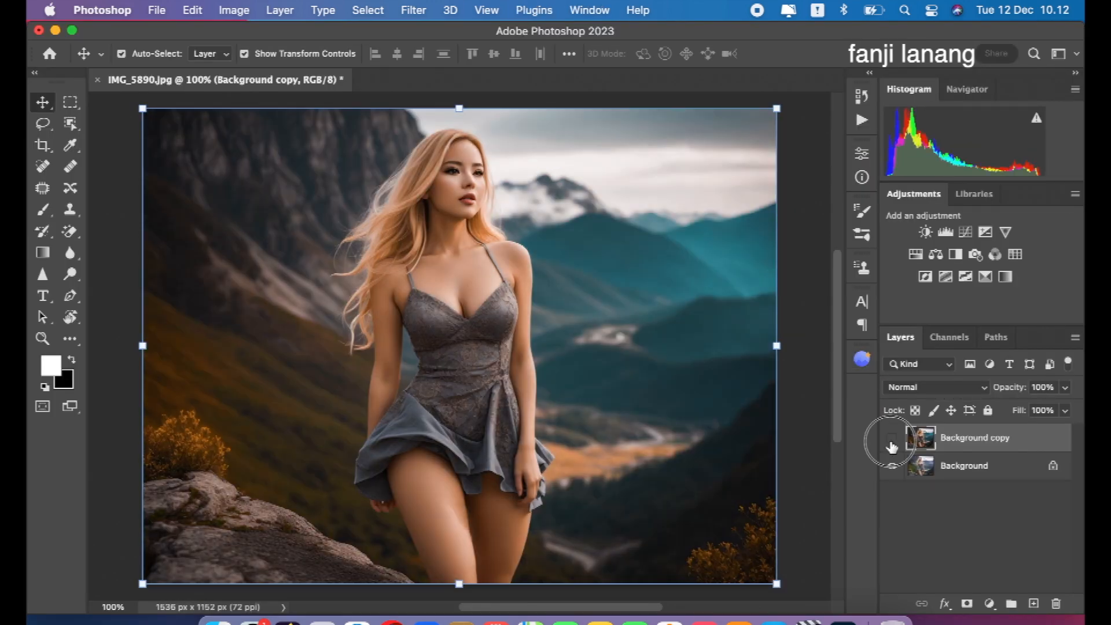
left_click(891, 440)
left_click(892, 440)
Add a Brightness/Contrast adjustment layer above the Background copy with brightness 11 and contrast 5.
left_click(990, 604)
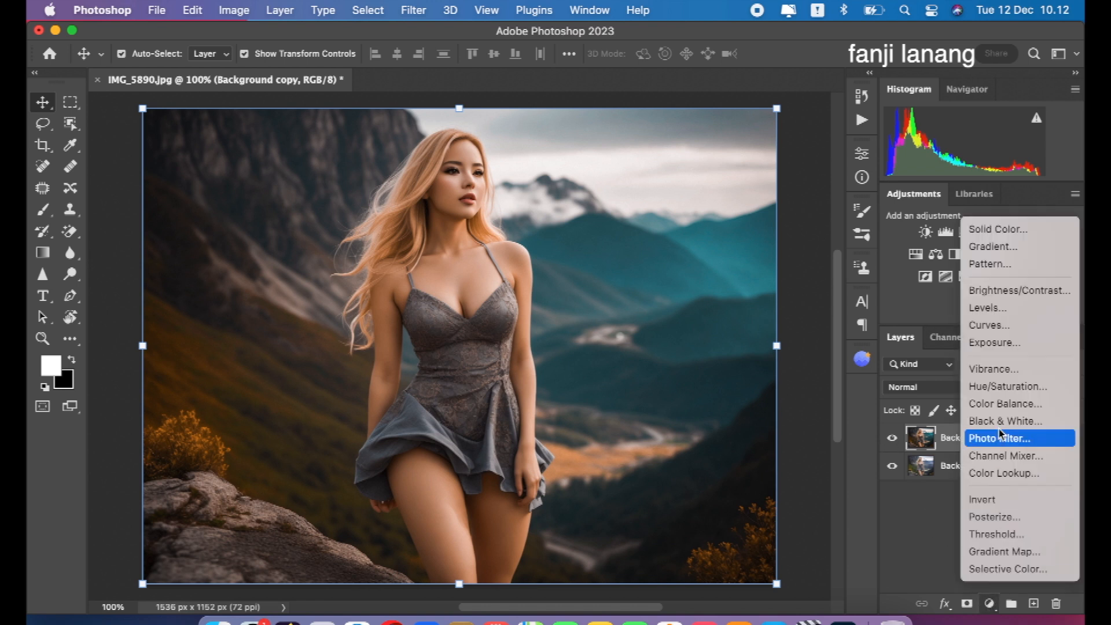
left_click(1009, 290)
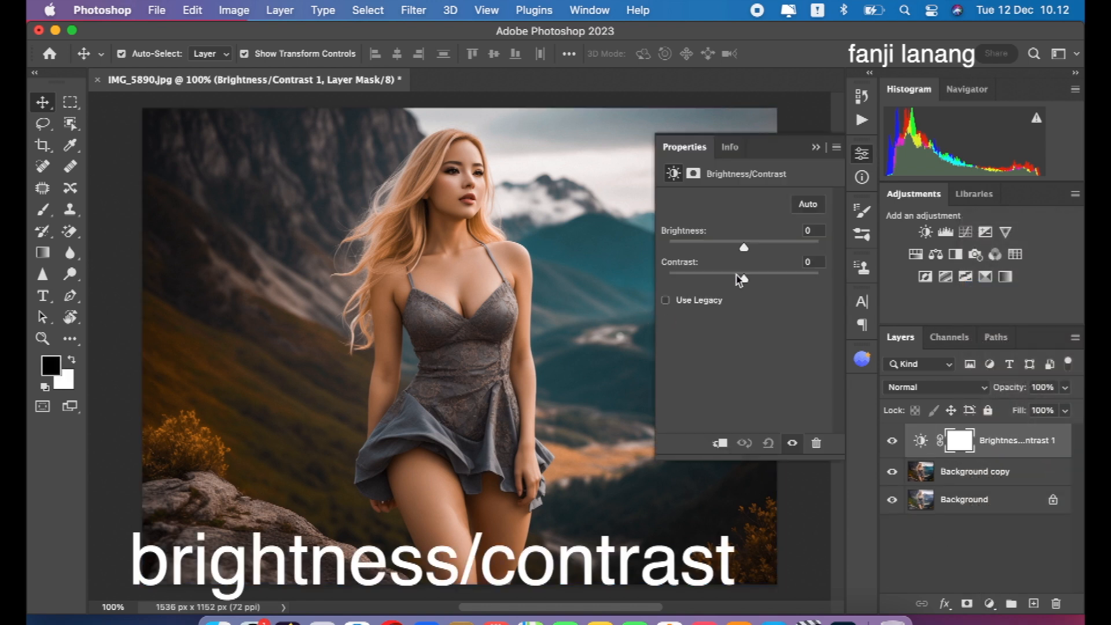
left_click(748, 247)
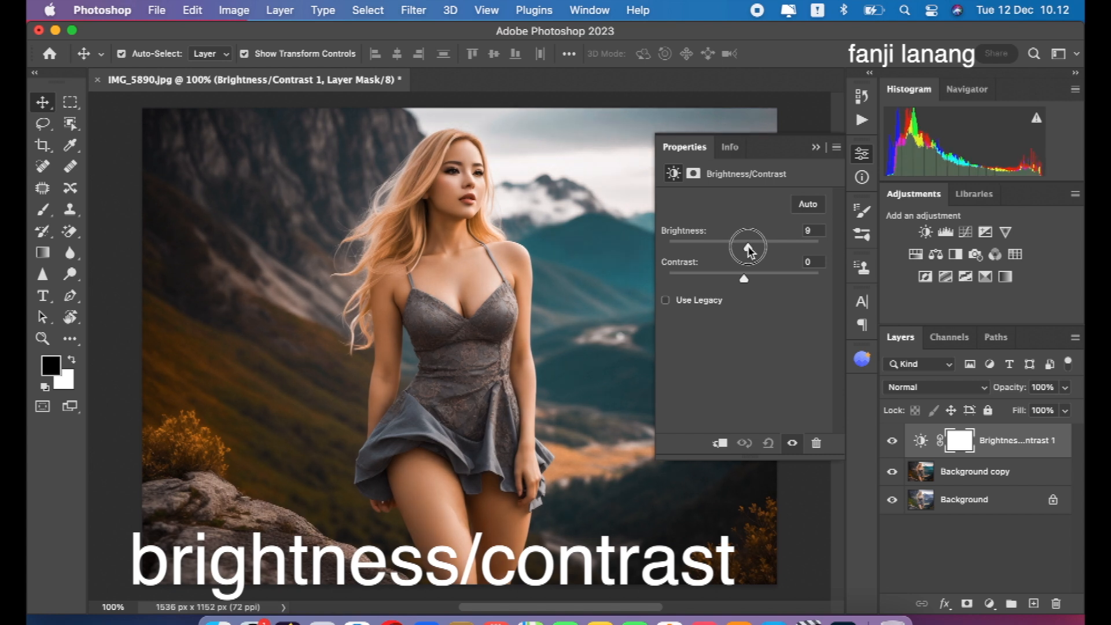
left_click_drag(748, 248, 747, 279)
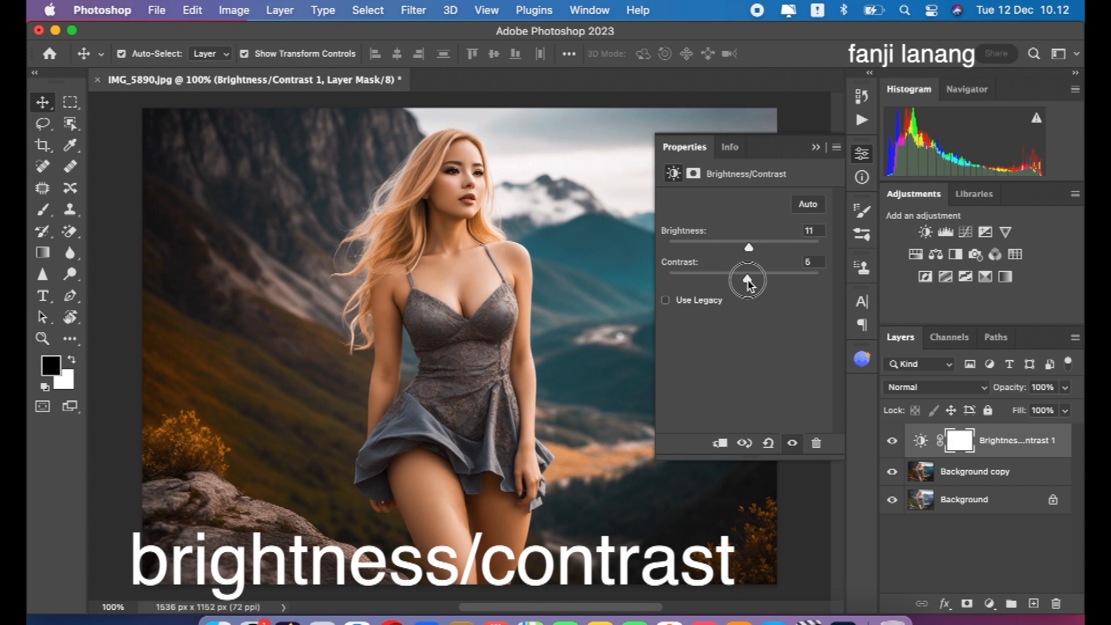
Compare the graded photo with the original by hiding and reshowing the Brightness/Contrast and Background copy layers.
left_click(815, 147)
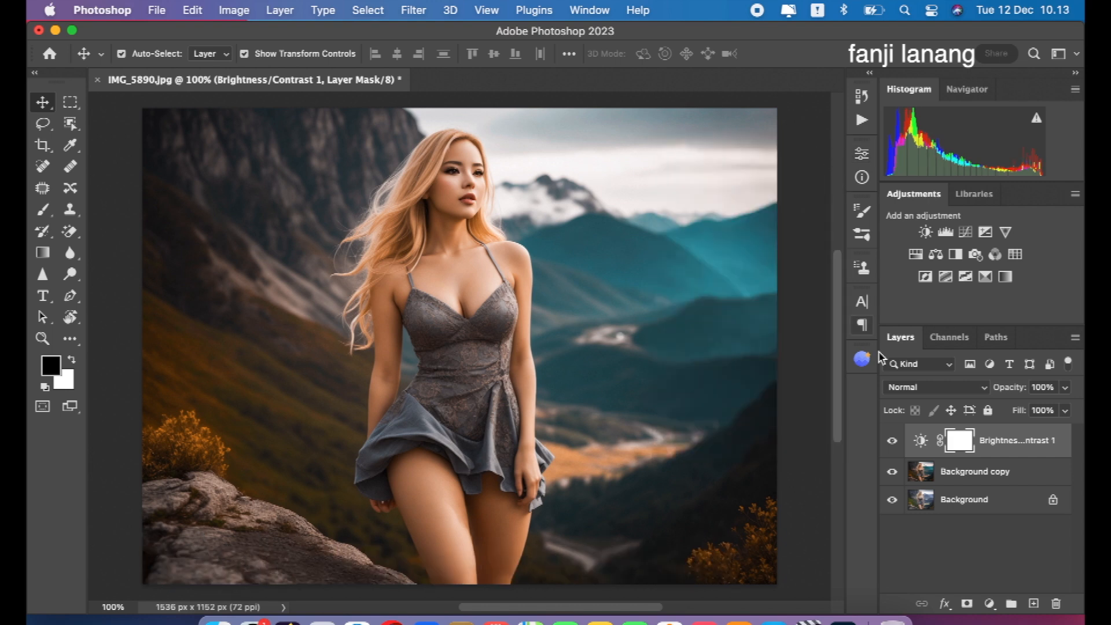
left_click(891, 441)
left_click(892, 468)
left_click(892, 469)
left_click(893, 469)
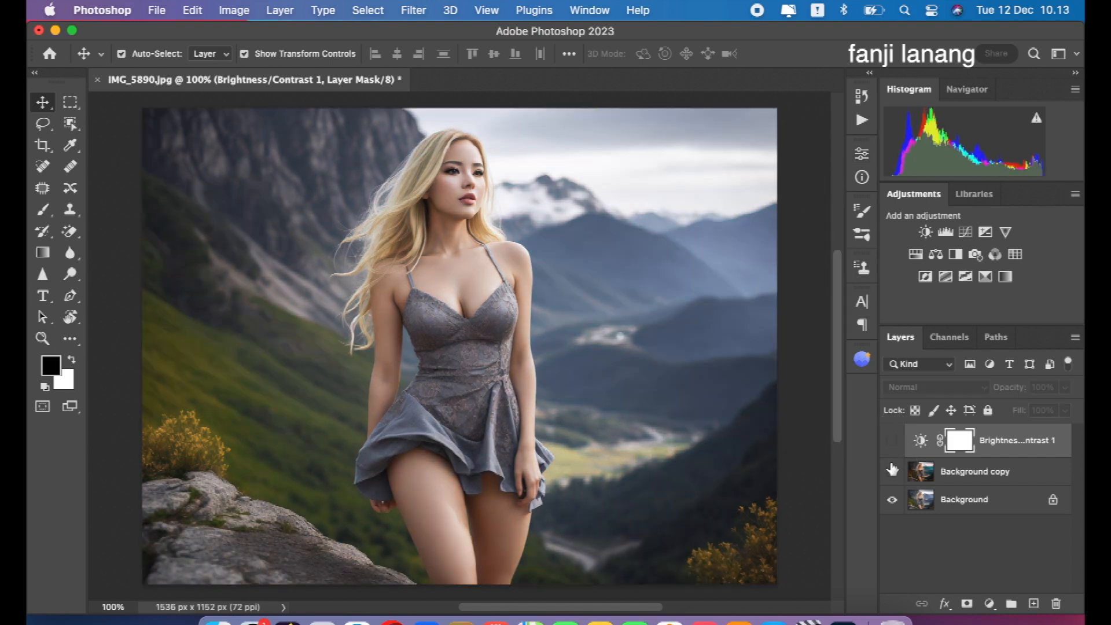
left_click(892, 470)
left_click(891, 441)
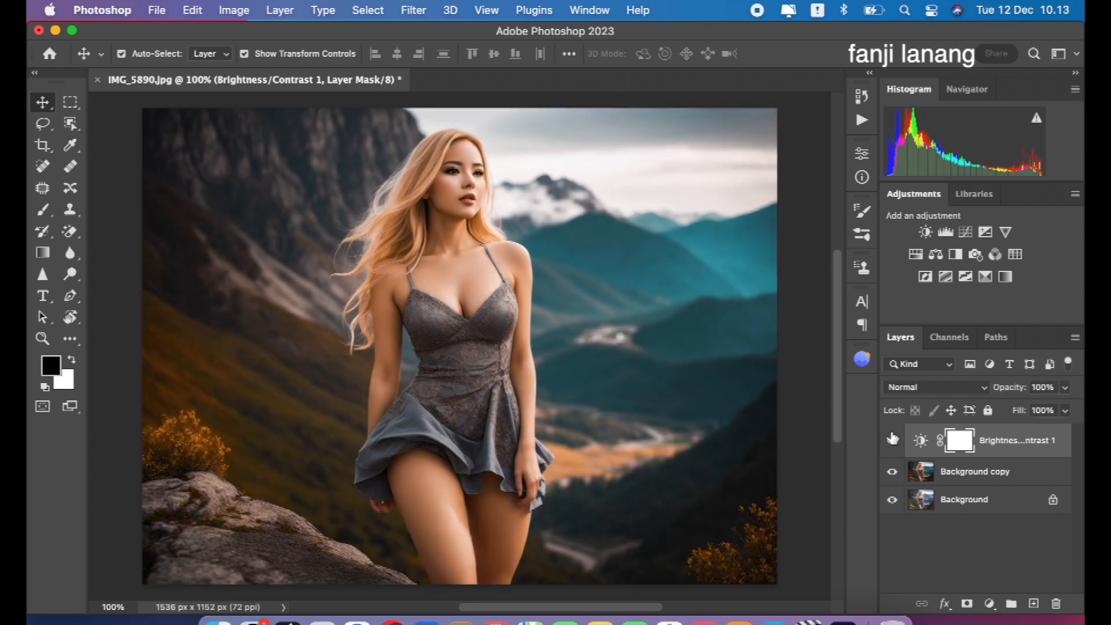
Stamp a white signature on a new layer in the photo's lower-right corner, using the 125 px signature brush.
left_click(1034, 604)
key("x")
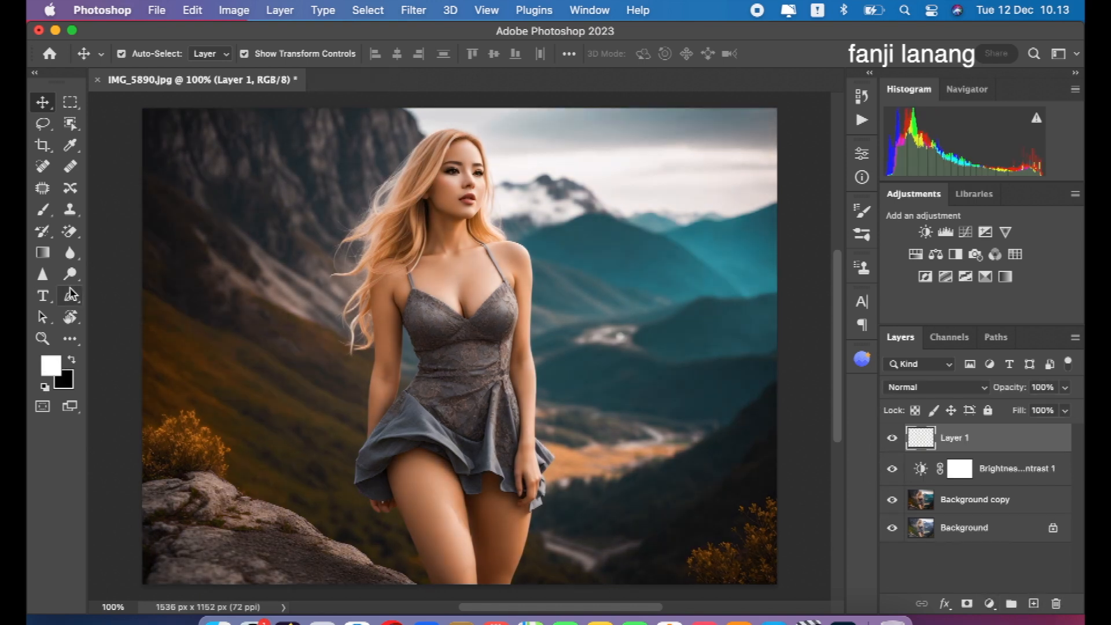
left_click(43, 210)
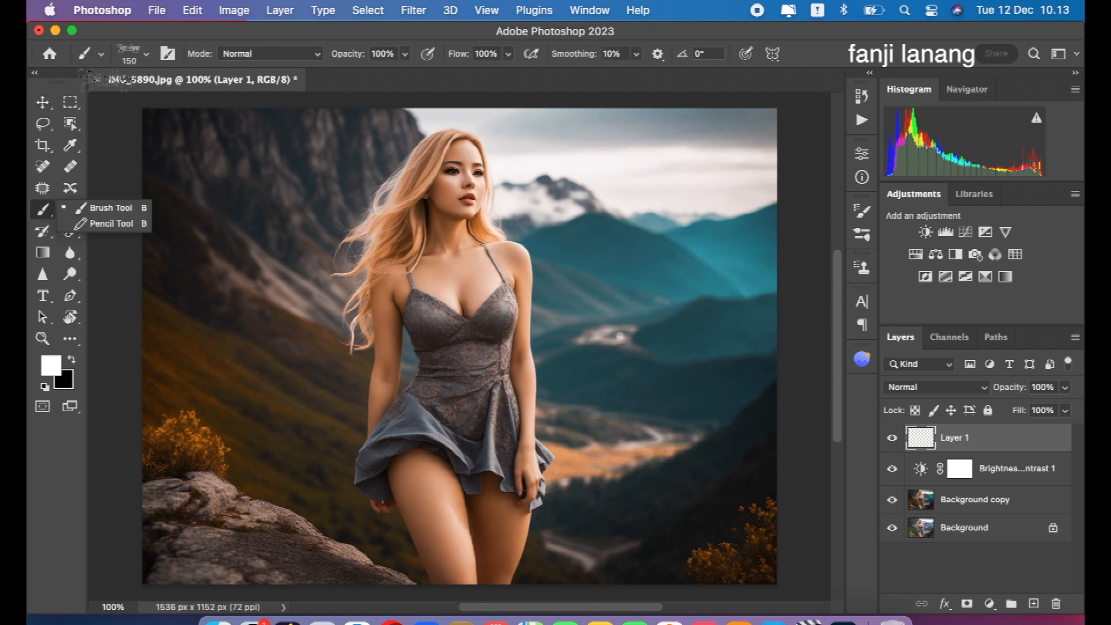
left_click(147, 55)
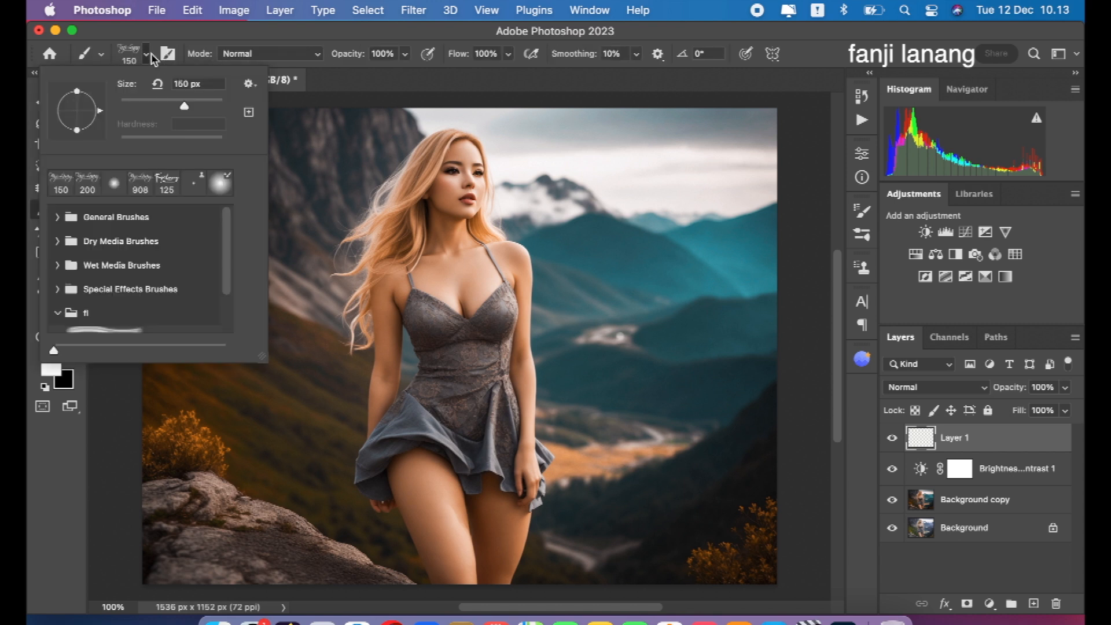
left_click(163, 181)
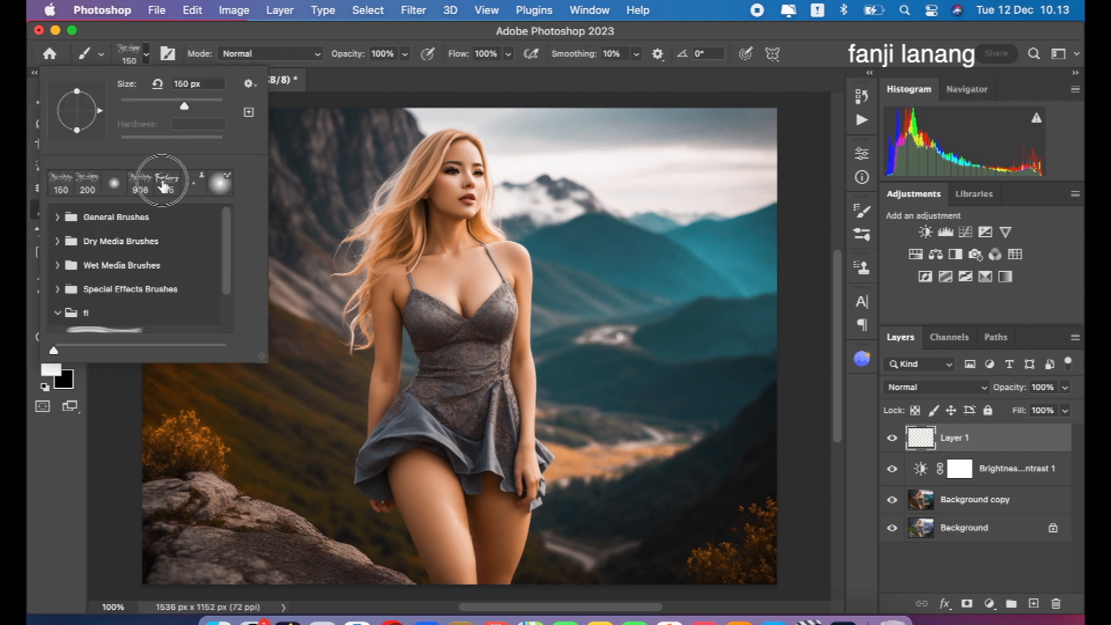
left_click(421, 77)
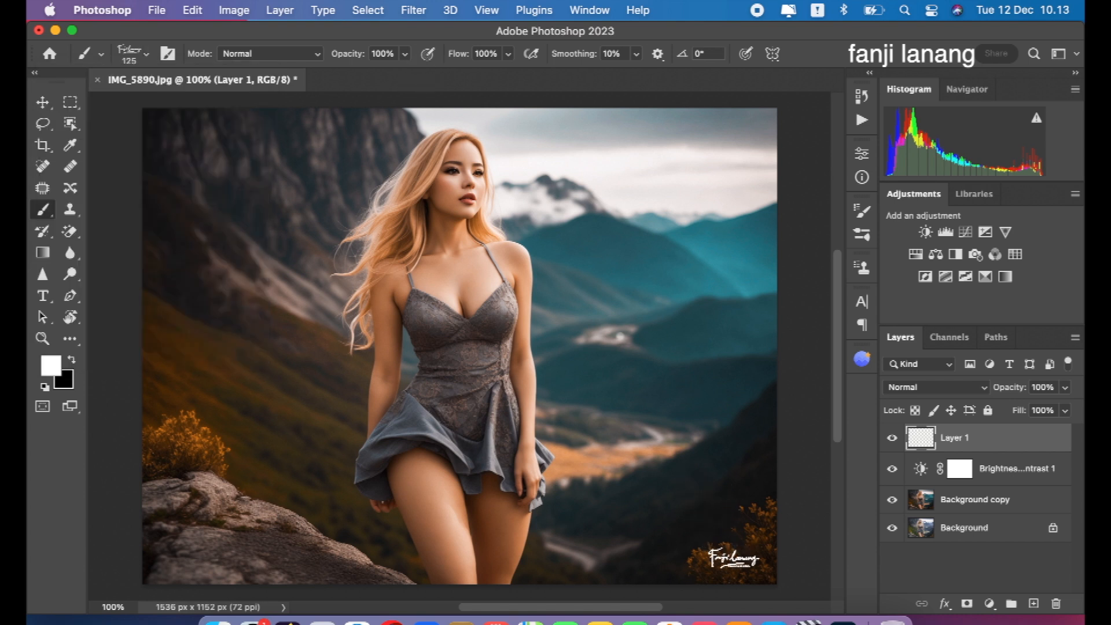
left_click(736, 563)
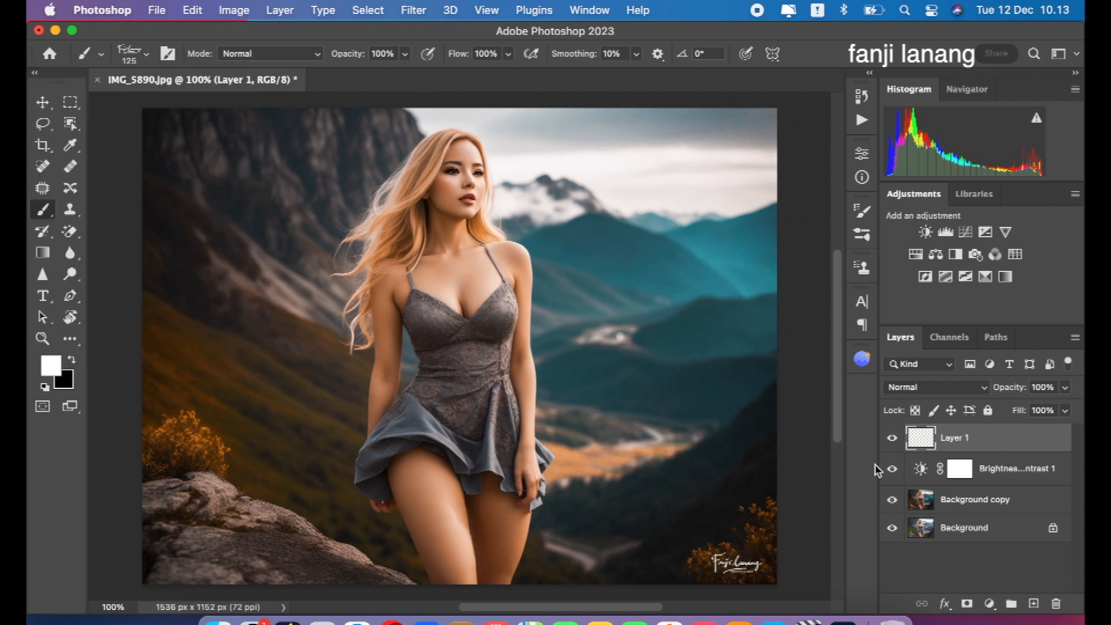